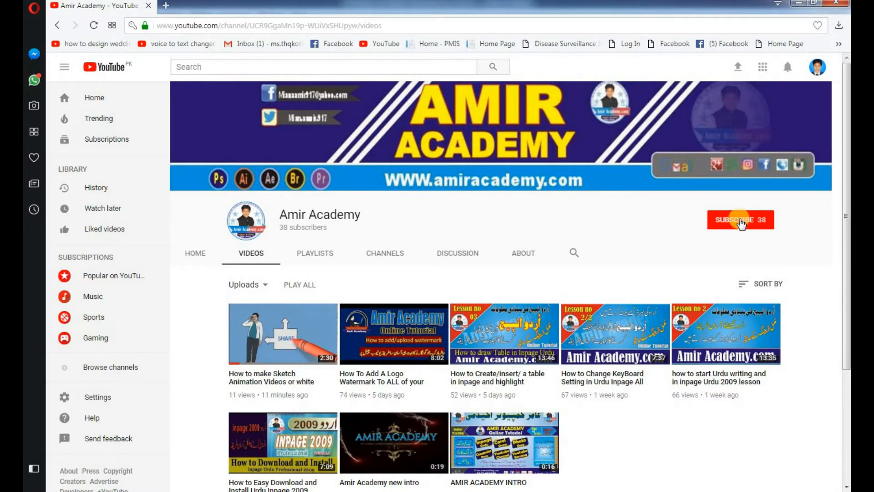
left_click(741, 222)
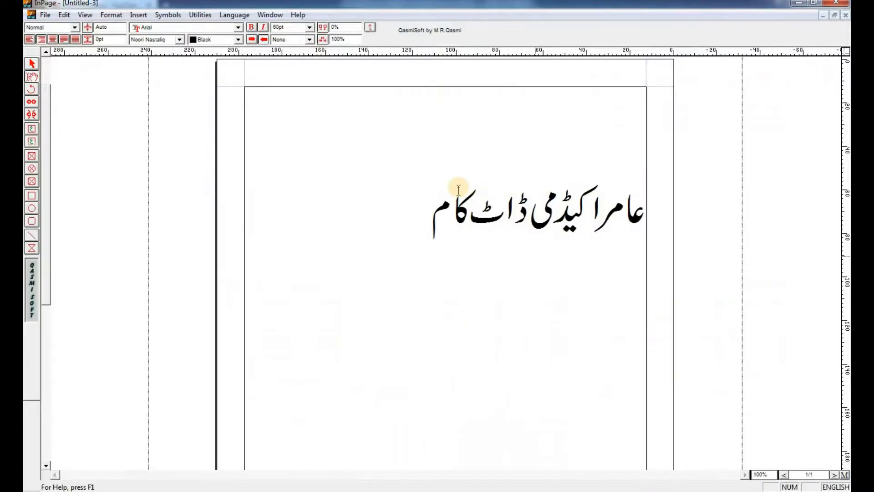
left_click(422, 198)
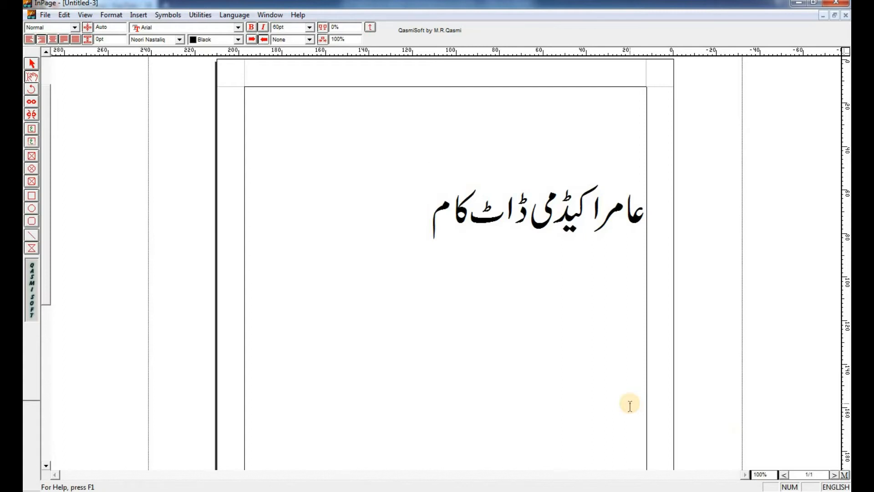
Step: On the master page, draw a text box about 9 mm wide below the top margin near the centre and insert a page number
left_click(845, 475)
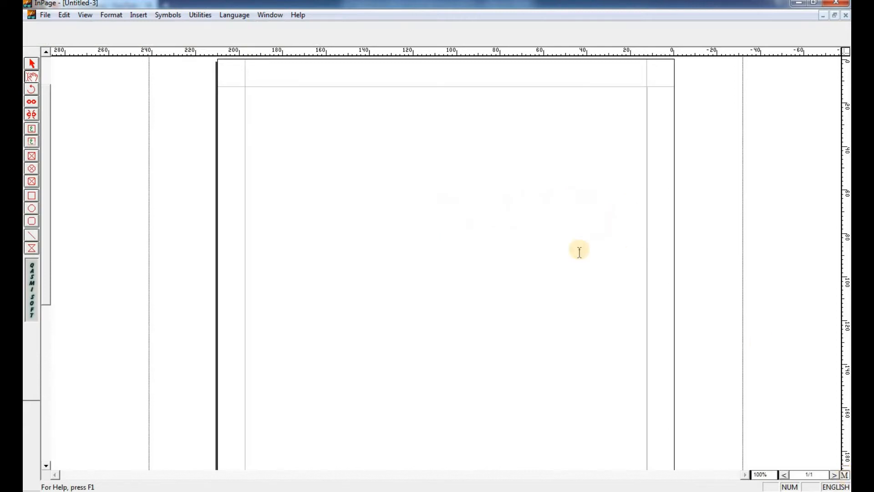
left_click(31, 141)
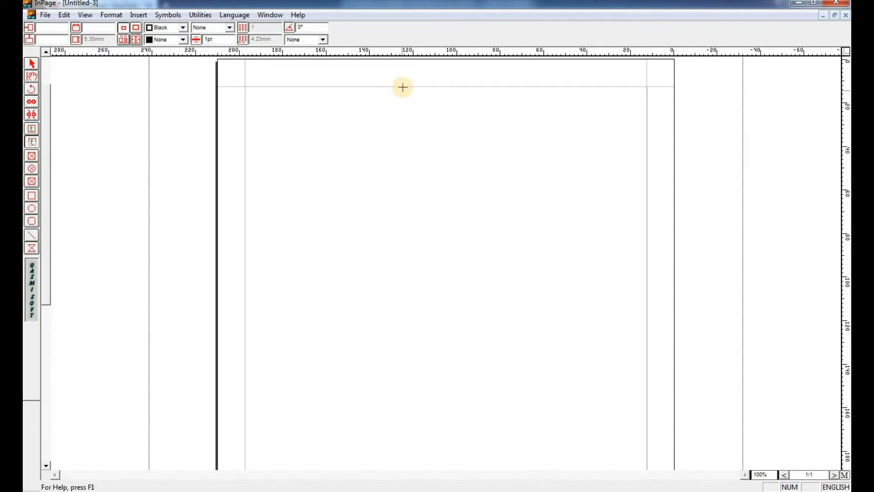
left_click_drag(402, 87, 422, 103)
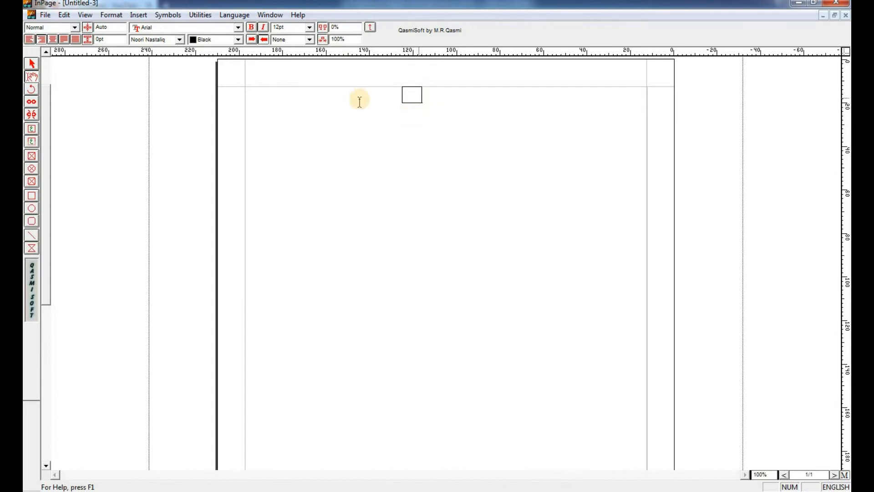
left_click(140, 15)
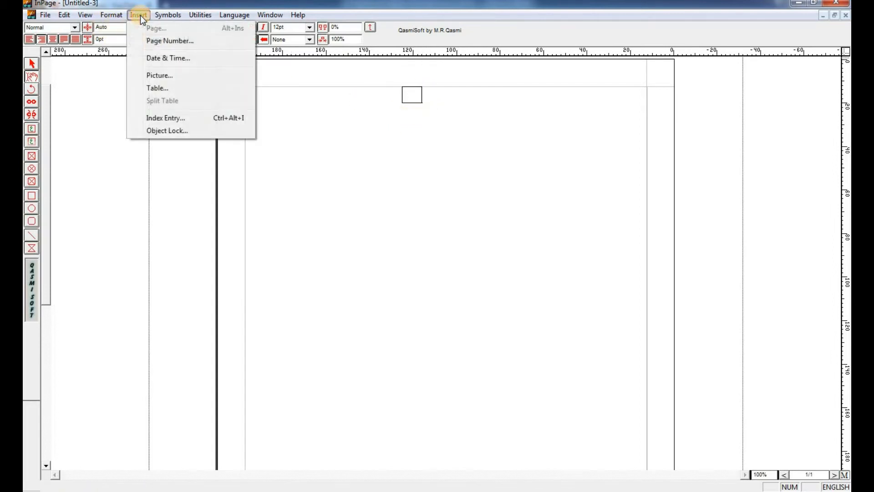
left_click(155, 43)
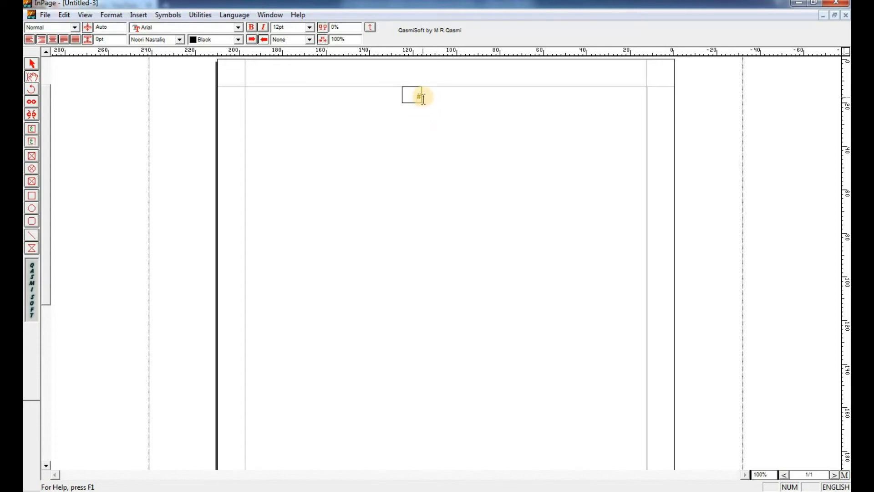
Step: Centre the page number placeholder in its text box and set its font size to 18pt
left_click_drag(406, 93, 428, 93)
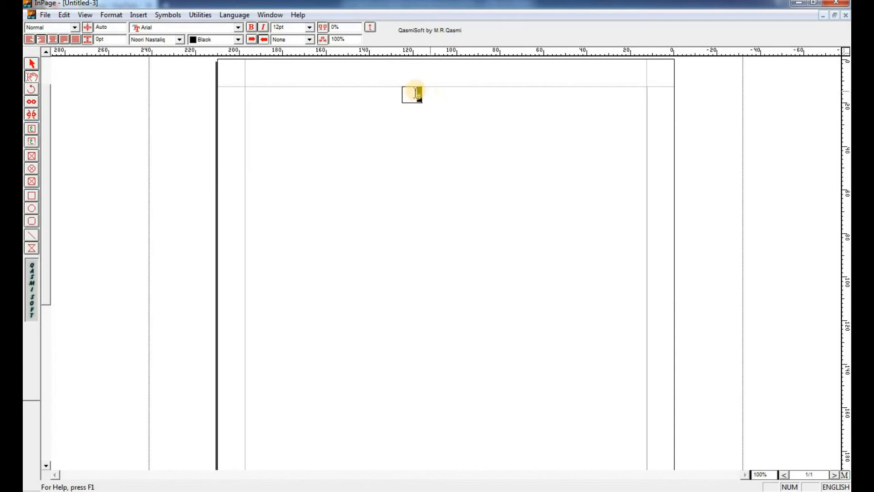
left_click(51, 38)
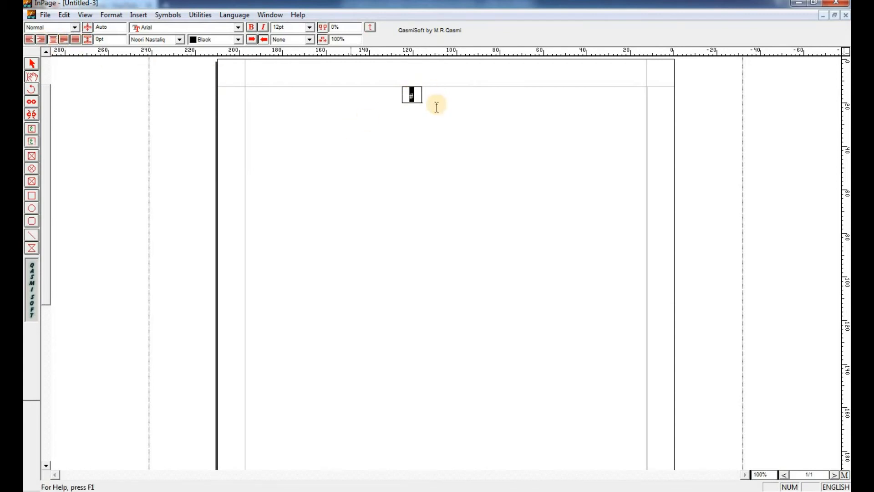
left_click(414, 95)
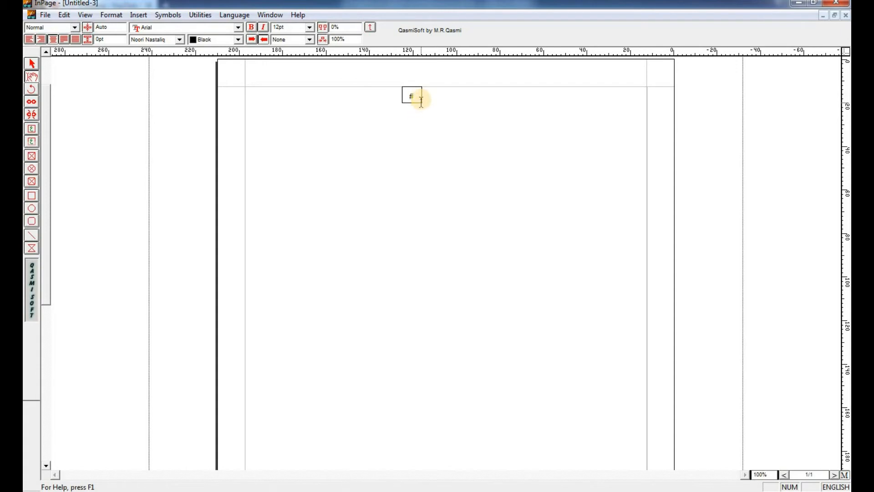
left_click_drag(420, 96, 406, 93)
left_click(309, 27)
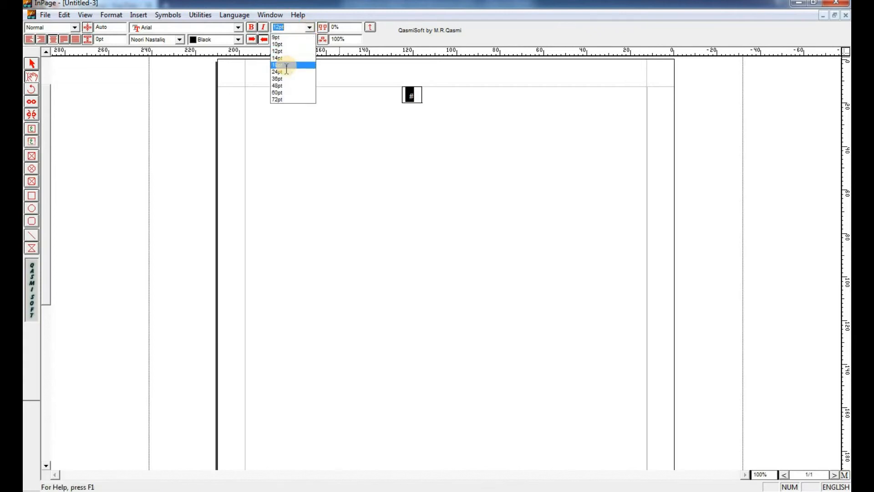
left_click(286, 66)
left_click(414, 98)
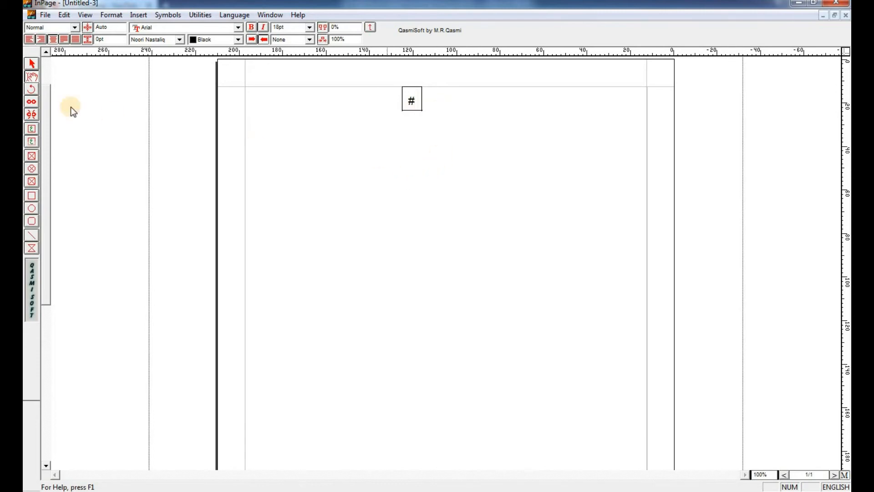
Step: Widen the page number box to about 12.7 mm and place it against the top margin, near the horizontal centre of the page
left_click(34, 65)
left_click(417, 110)
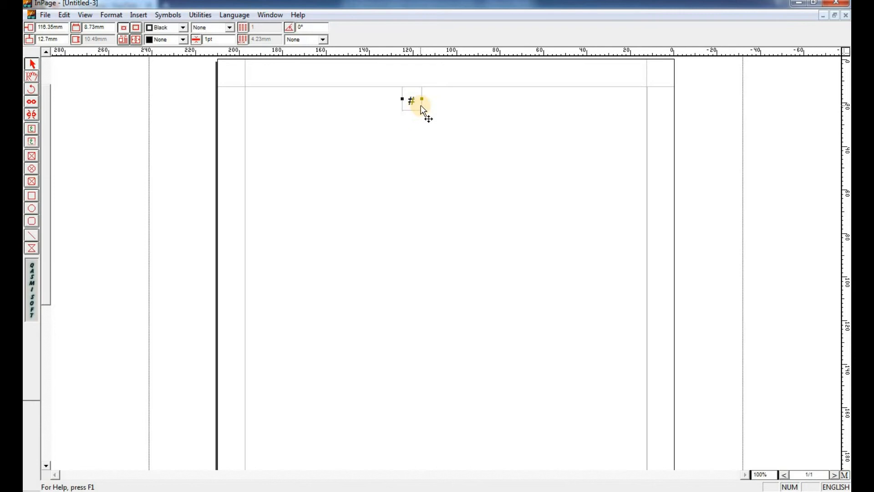
left_click_drag(441, 108, 464, 155)
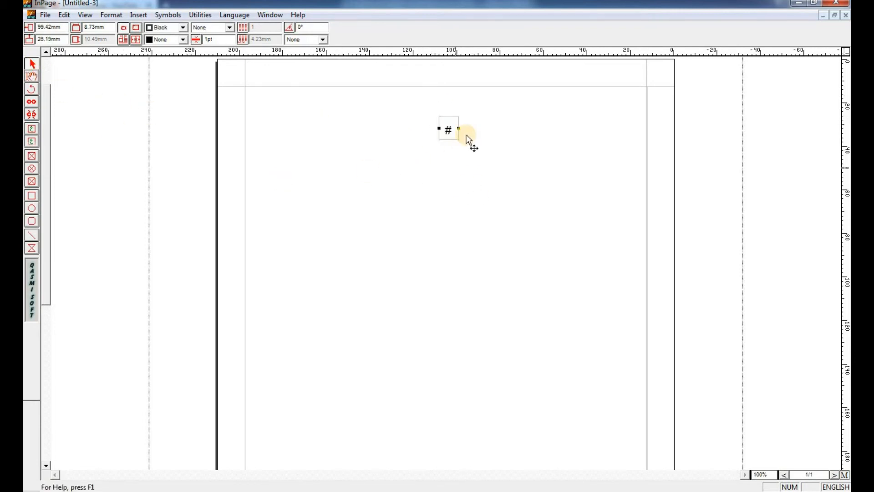
left_click_drag(457, 139, 568, 124)
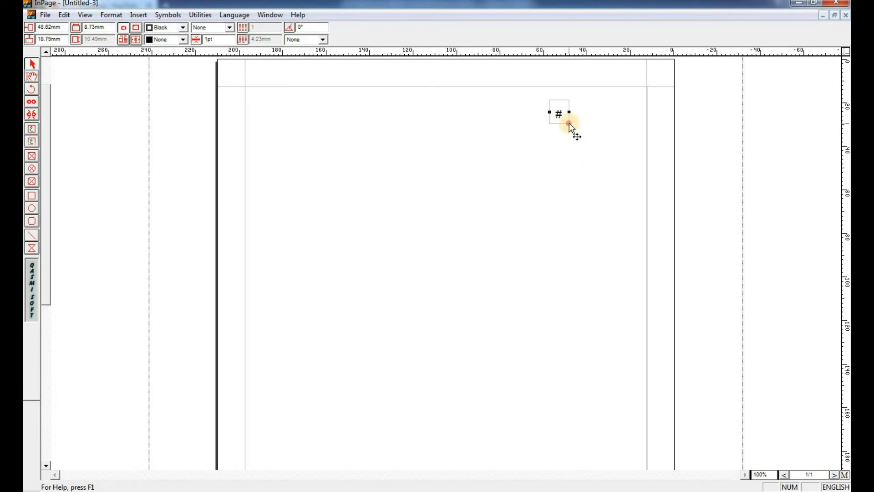
left_click_drag(615, 161, 611, 156)
left_click_drag(626, 100, 436, 104)
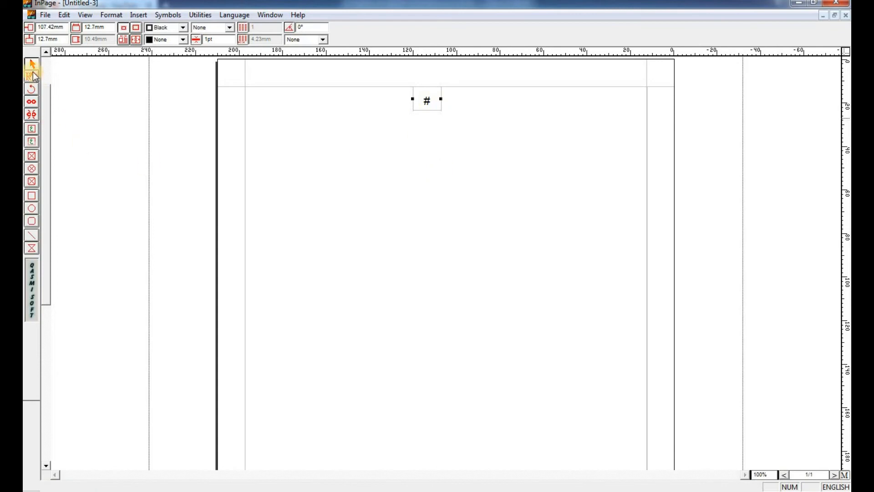
Step: Return from the master page to the document and insert 7 additional pages
left_click(845, 474)
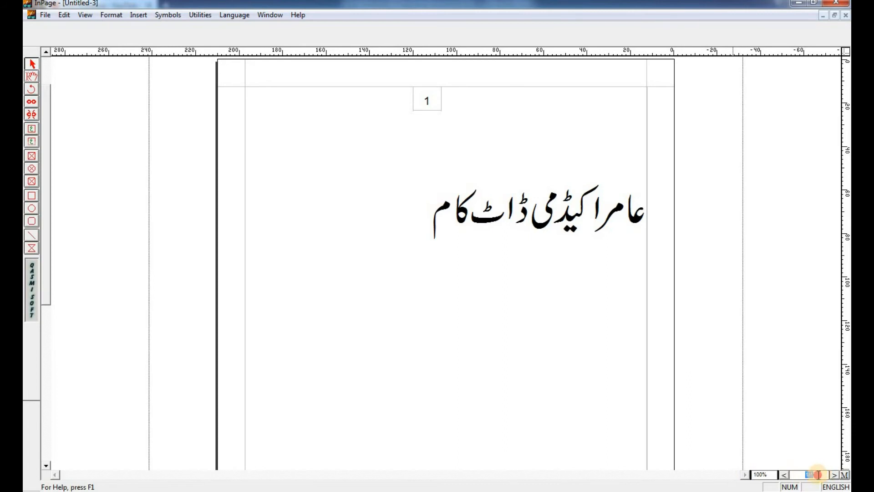
left_click(805, 475)
left_click(139, 14)
left_click(152, 29)
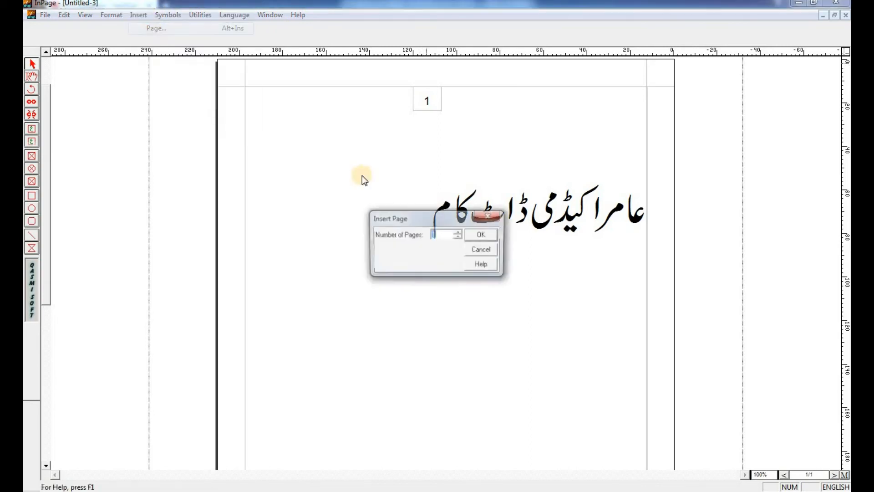
left_click(458, 238)
left_click(458, 237)
left_click(459, 238)
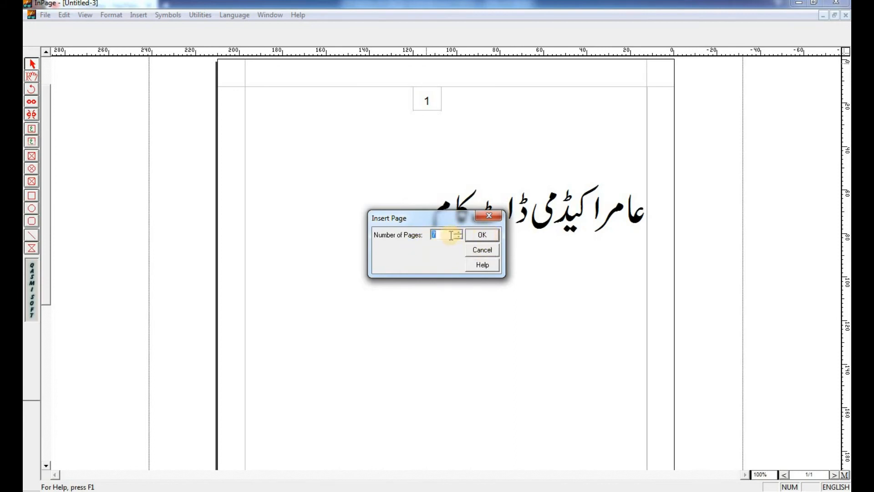
left_click(487, 238)
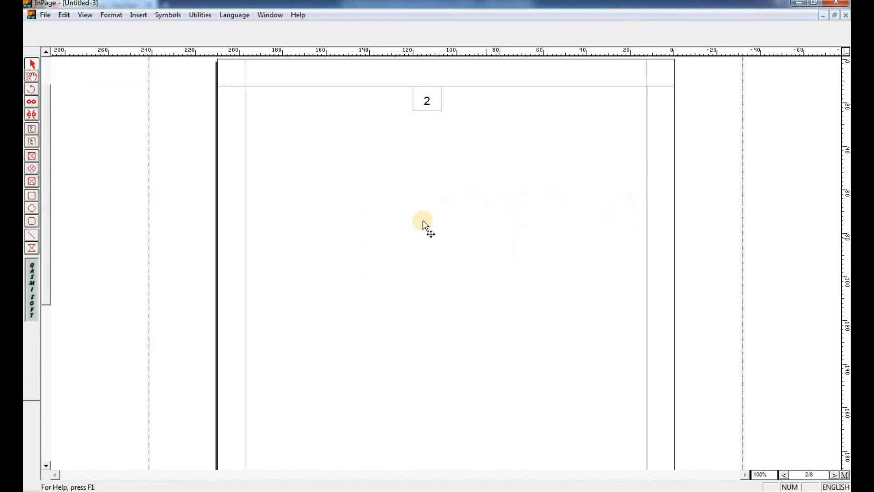
Step: Examine the page numbering by paging through the document and back to page 1, and select the page number box there
left_click(834, 474)
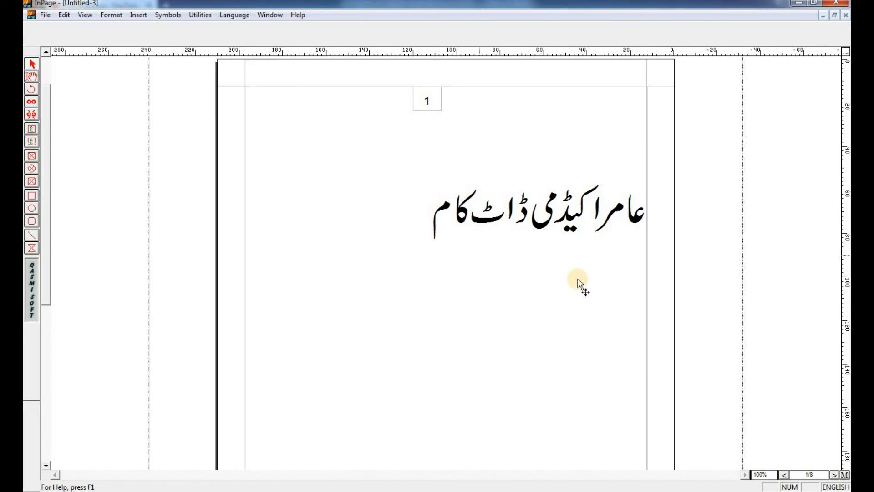
left_click(784, 475)
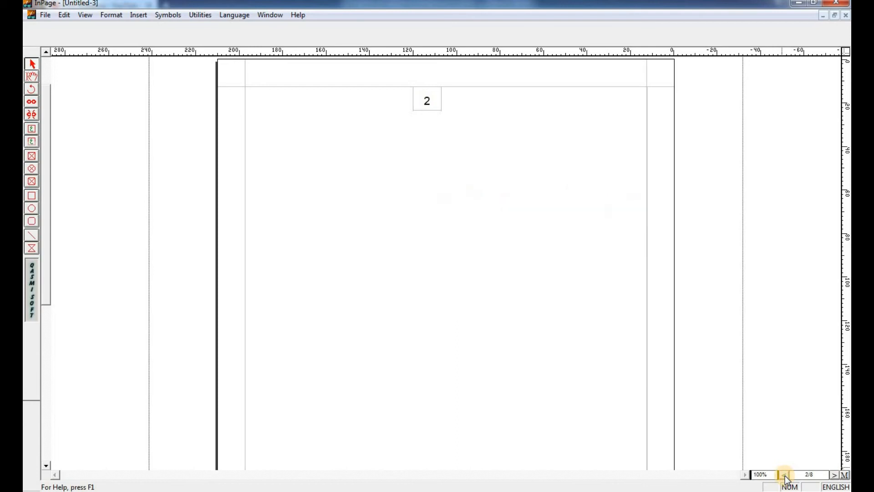
left_click(785, 475)
left_click(784, 476)
left_click(785, 476)
left_click(785, 476)
left_click(785, 476)
left_click(835, 476)
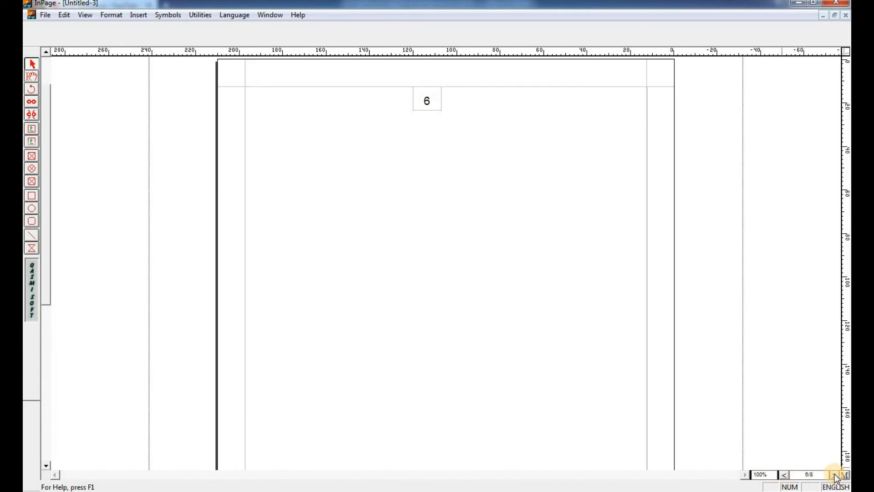
left_click(835, 476)
left_click(834, 476)
left_click(835, 475)
left_click(835, 476)
left_click(835, 475)
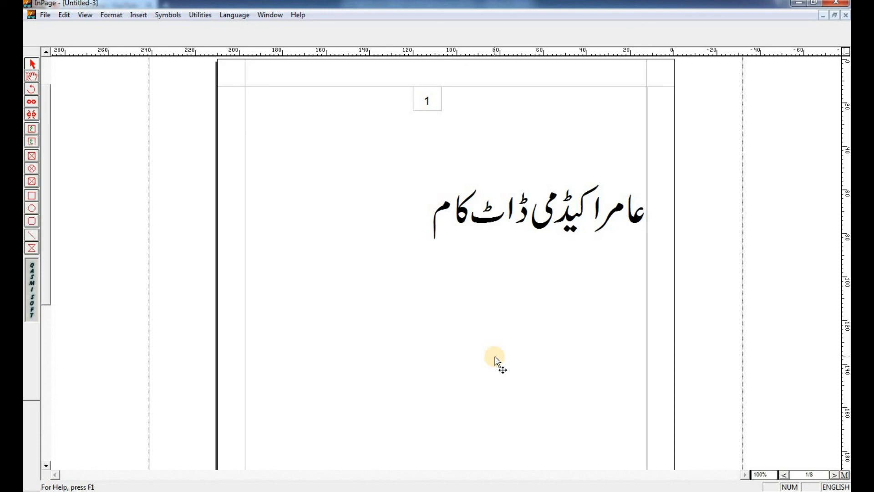
left_click(437, 110)
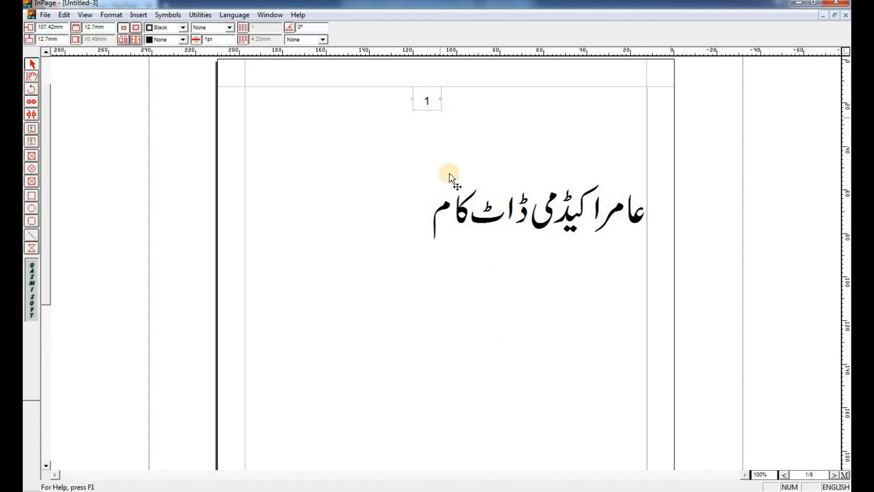